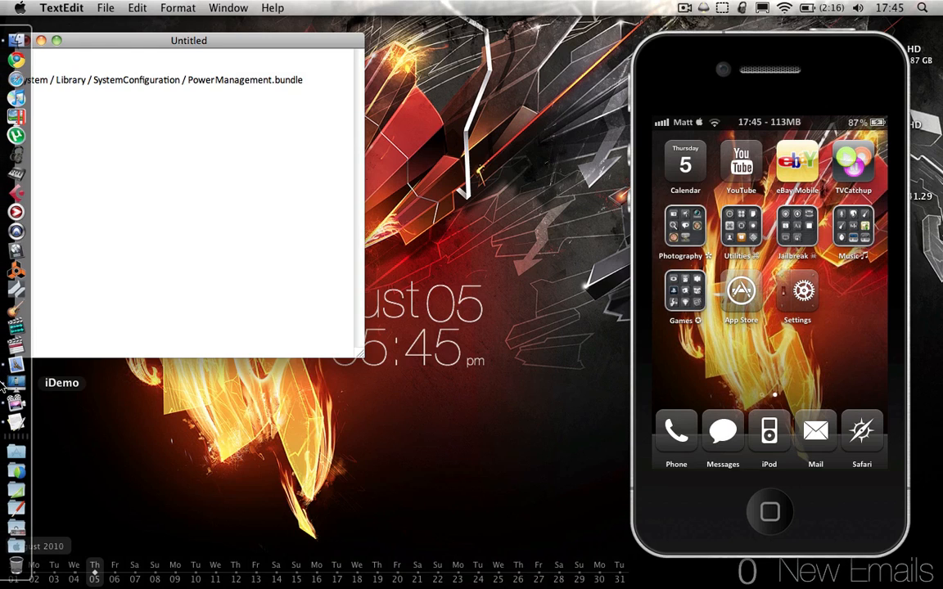
Launch iPhone Explorer from the Applications stack and reposition its window below the note.
click(4, 450)
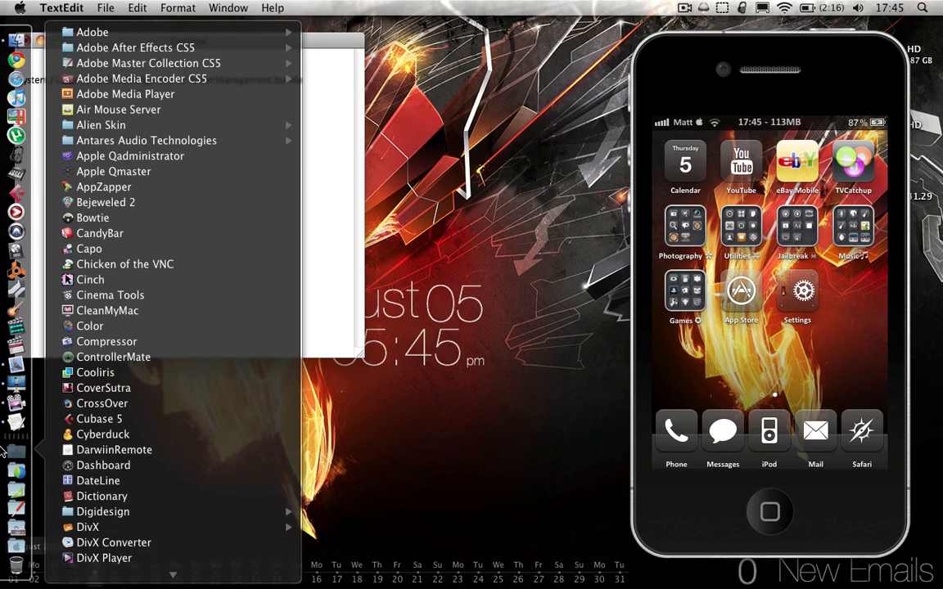
scroll(122, 327, down, 10)
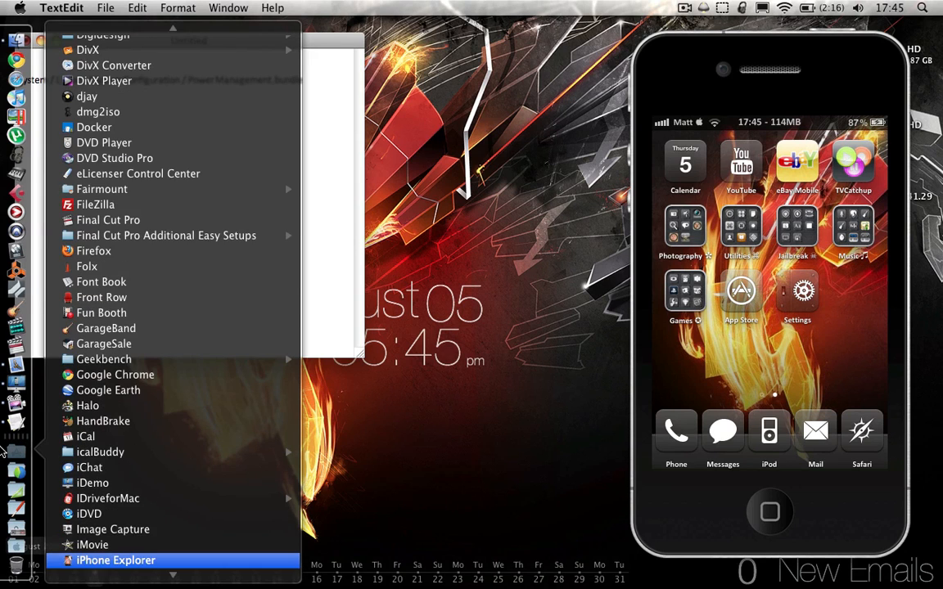
click(114, 565)
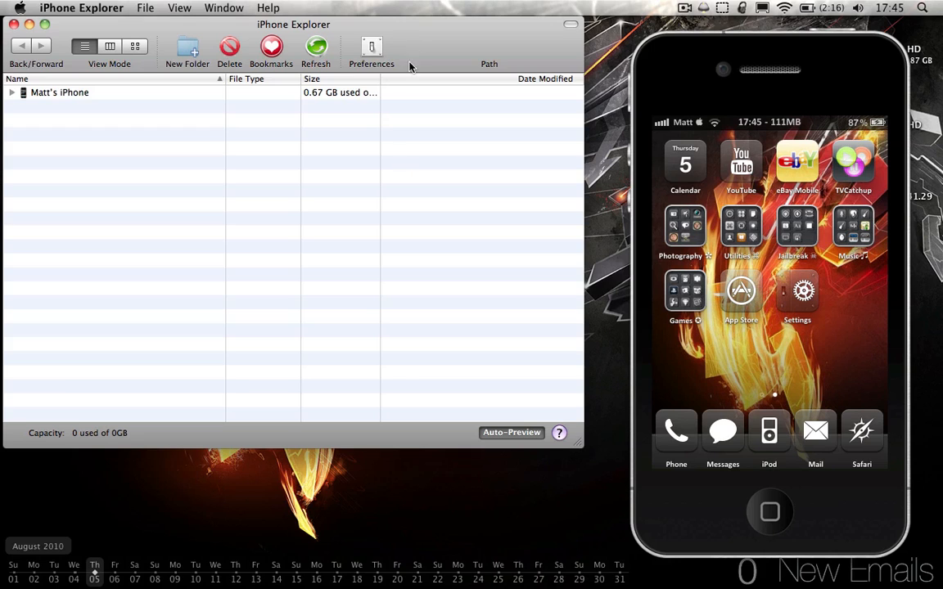
mouse_move(396, 33)
mouse_down()
mouse_move(417, 124)
mouse_move(413, 116)
mouse_up()
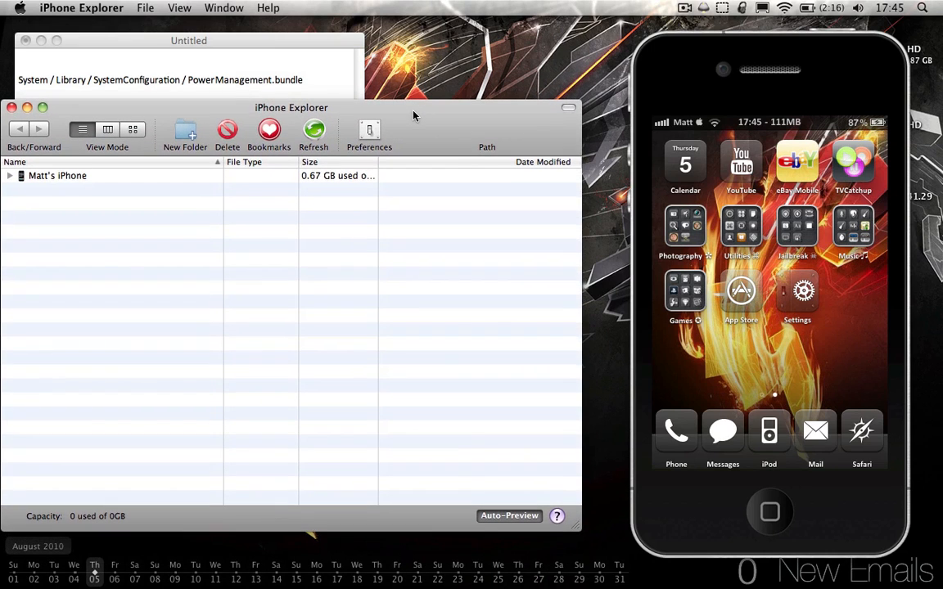
click(9, 176)
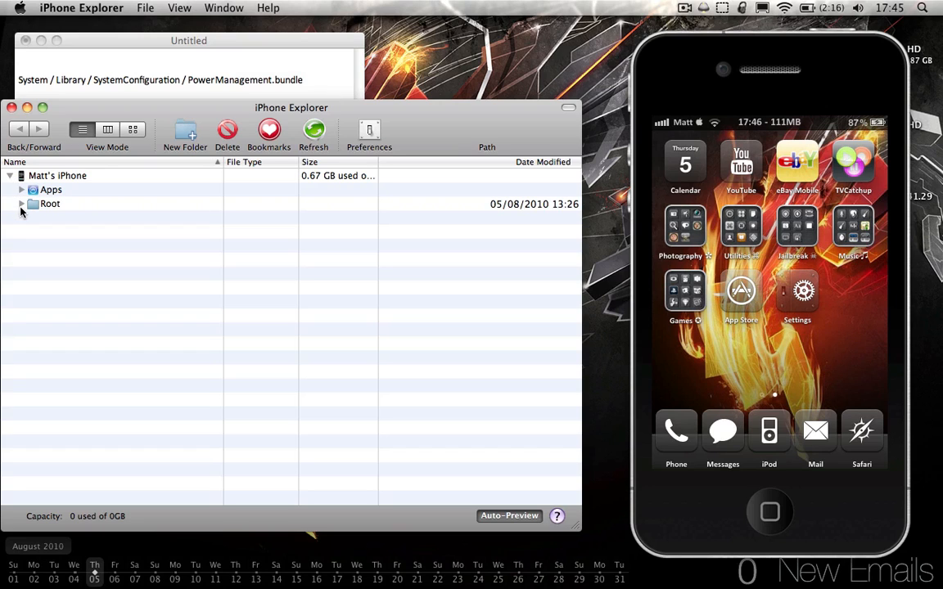
click(22, 204)
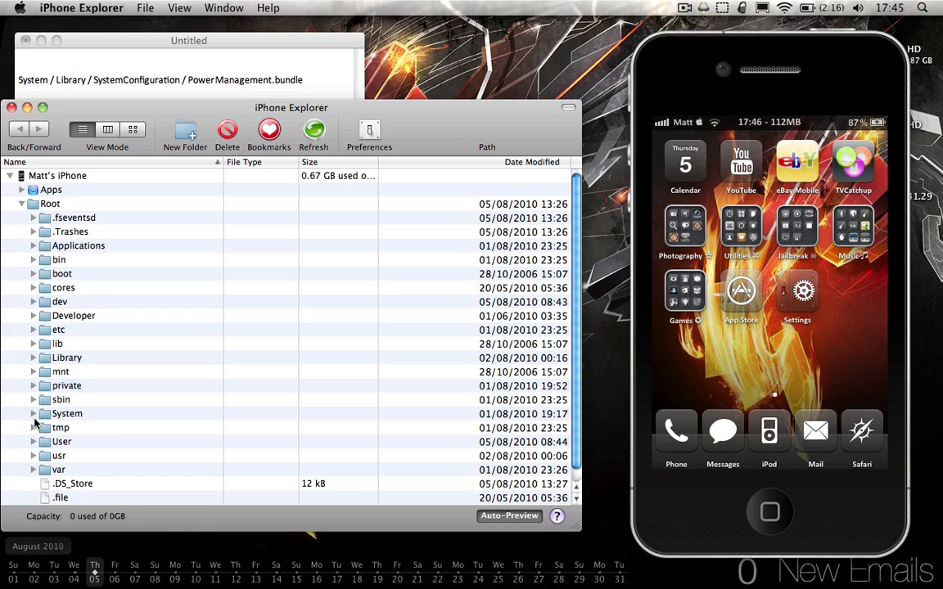
click(33, 413)
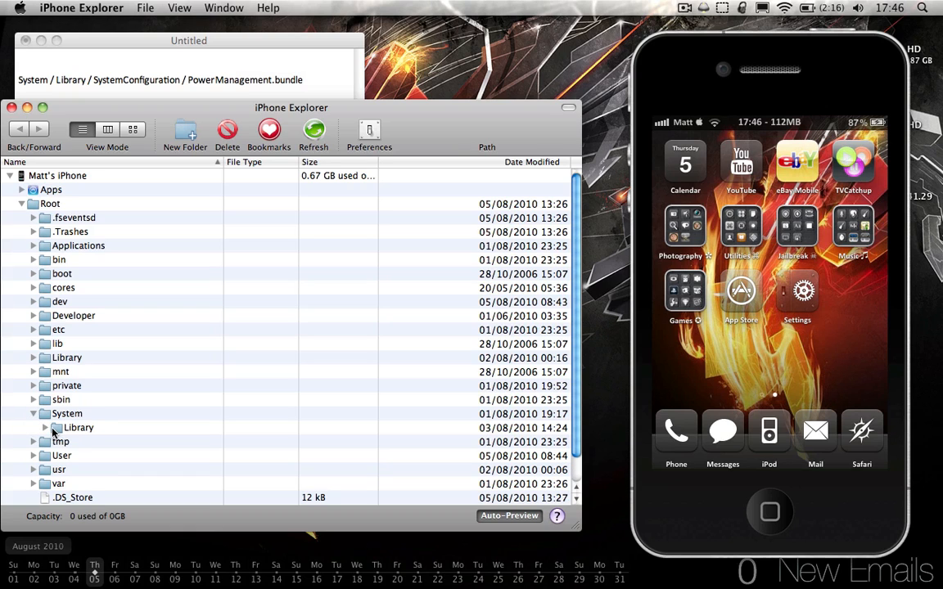
click(45, 429)
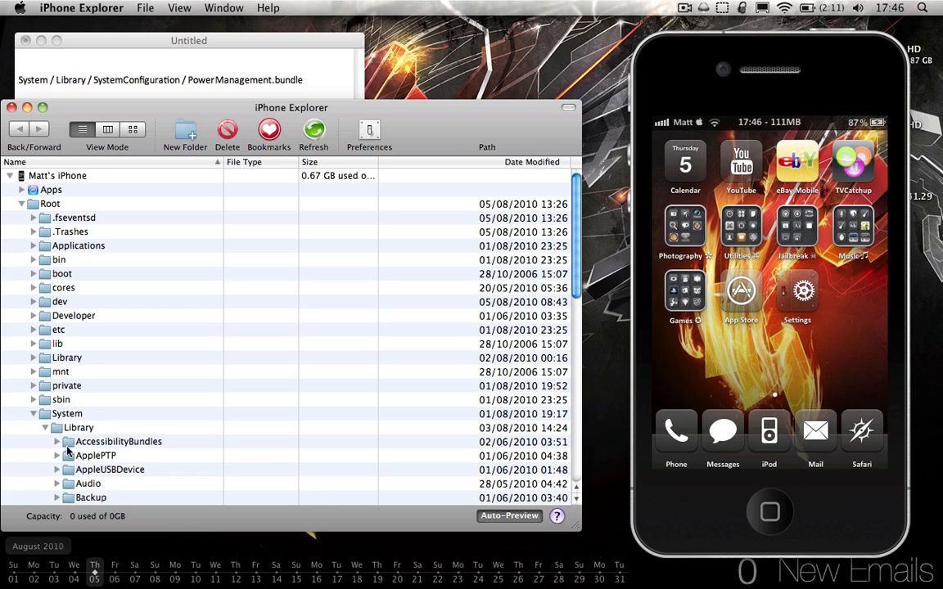
scroll(68, 451, down, 5)
scroll(68, 455, down, 5)
scroll(70, 459, down, 5)
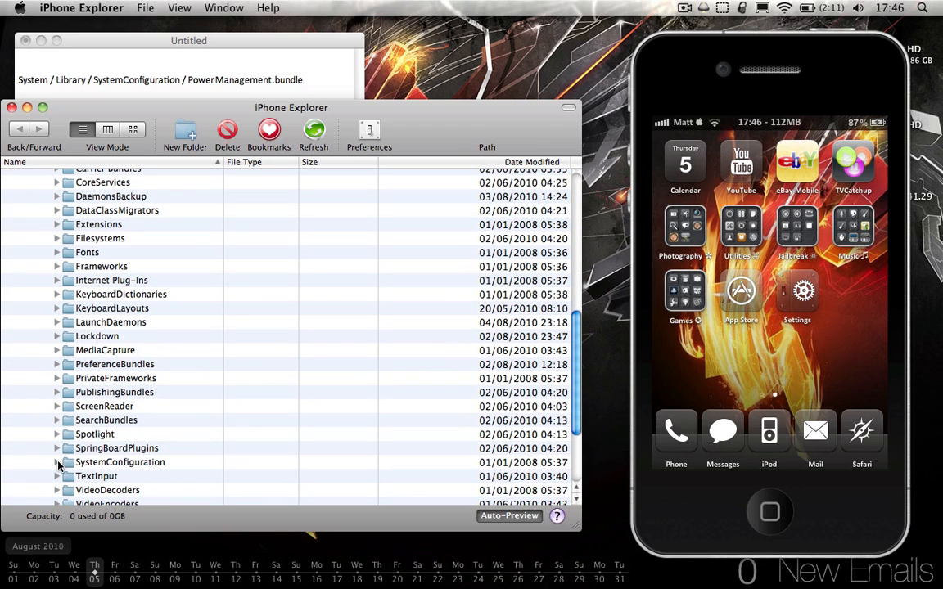
click(58, 463)
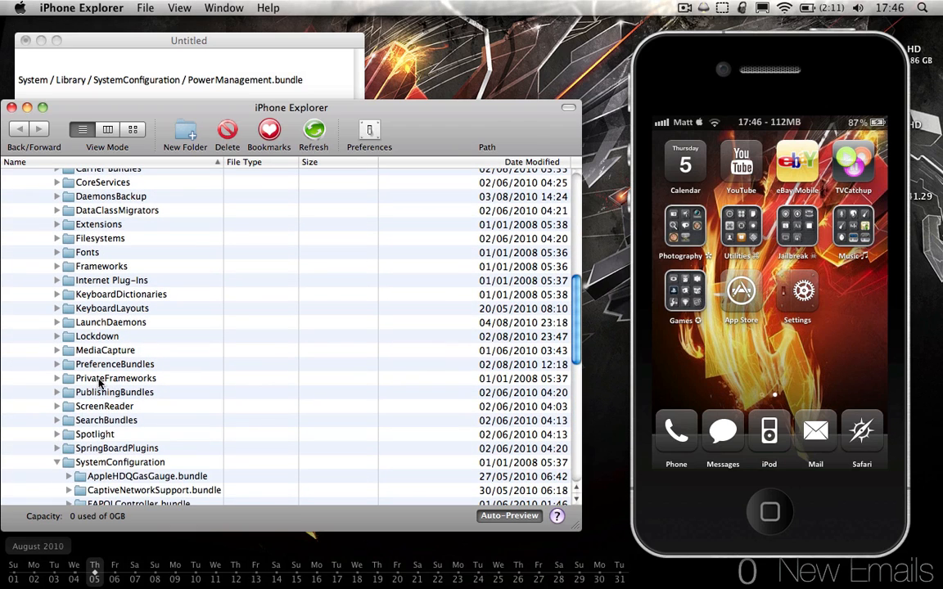
scroll(99, 382, down, 5)
scroll(100, 382, down, 3)
scroll(100, 382, down, 5)
scroll(100, 382, down, 5)
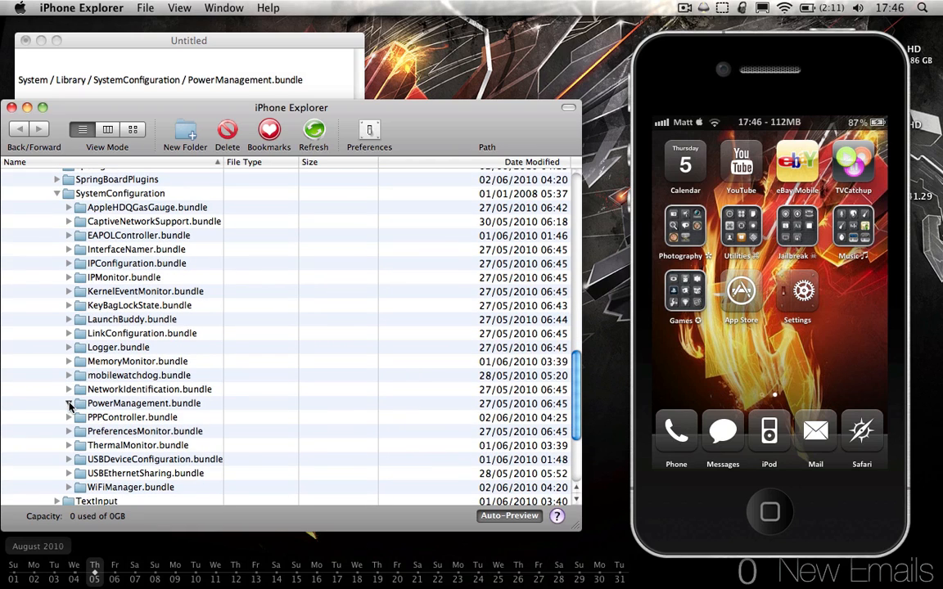
click(70, 404)
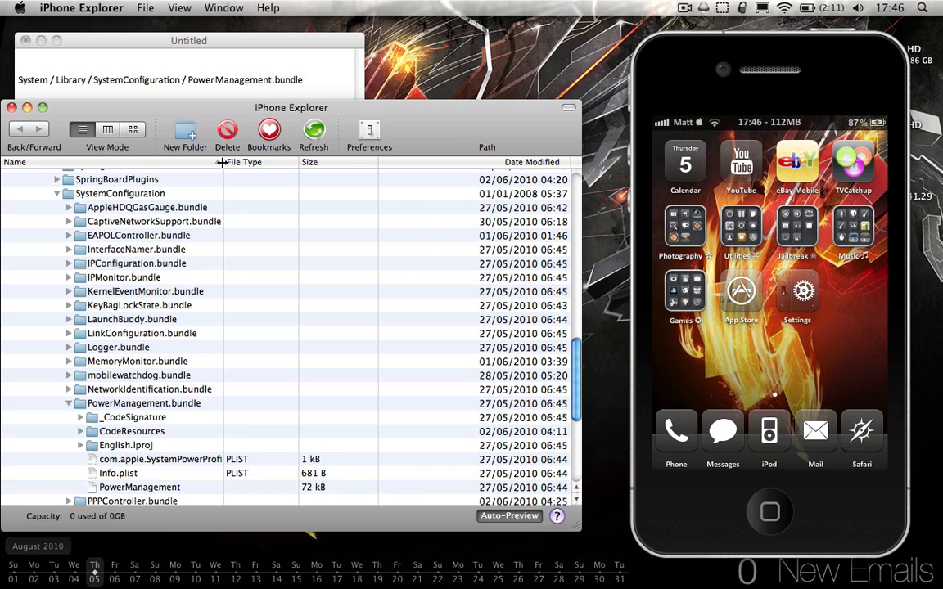
Widen the Name column until com.apple.SystemPowerProfileDefaults.plist reads fully, then select that file.
drag(221, 162, 270, 162)
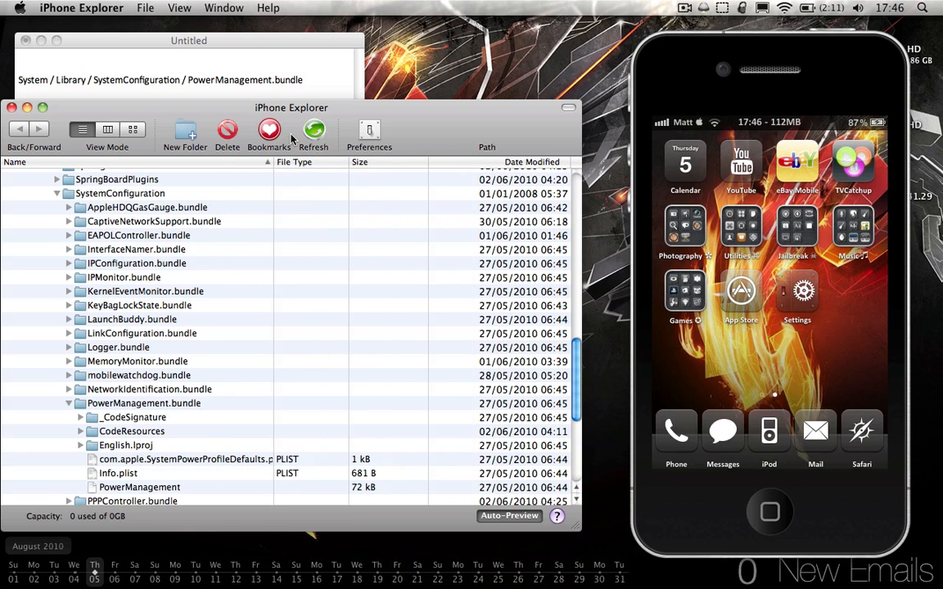
drag(270, 162, 319, 162)
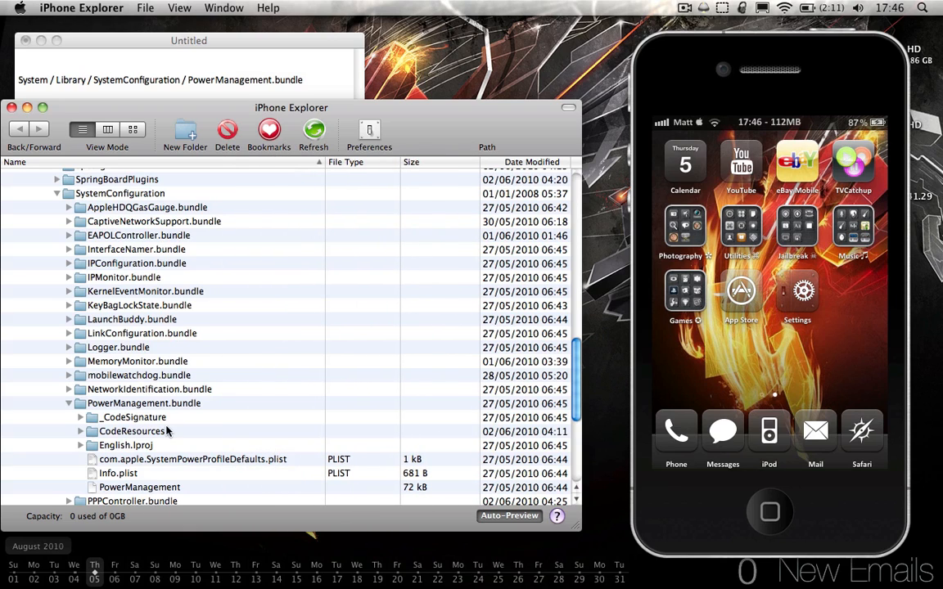
click(156, 459)
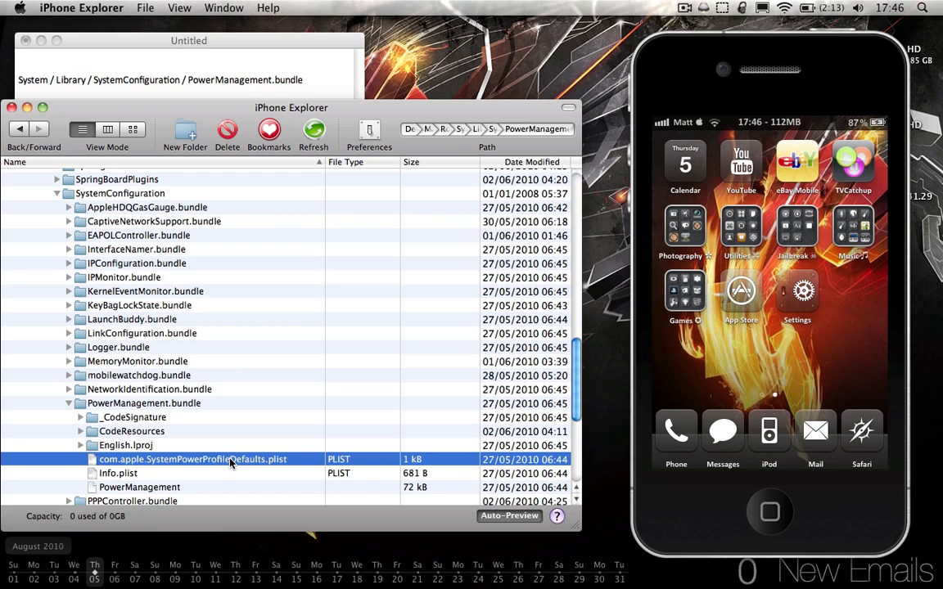
Edit the plist name, removing and retyping the 'com.apple.' prefix, and commit it as com.apple.SystemPowerProfileDefaults.plist.
click(182, 461)
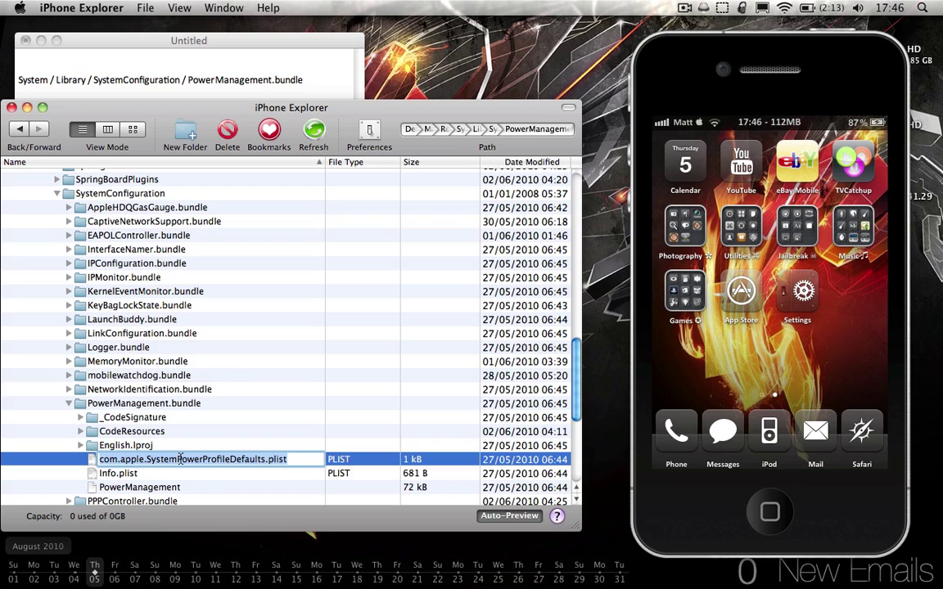
click(148, 460)
drag(149, 460, 99, 460)
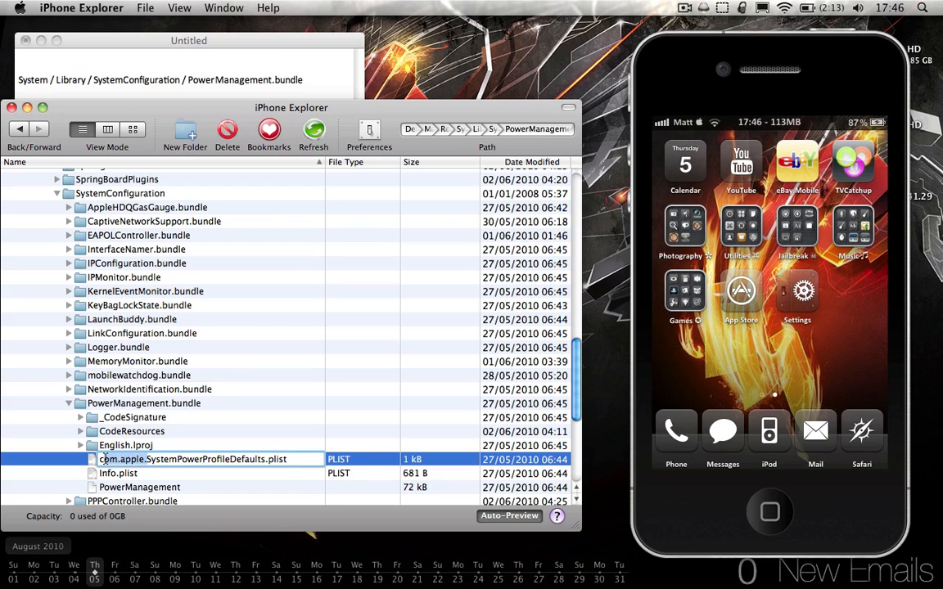
key(BackSpace)
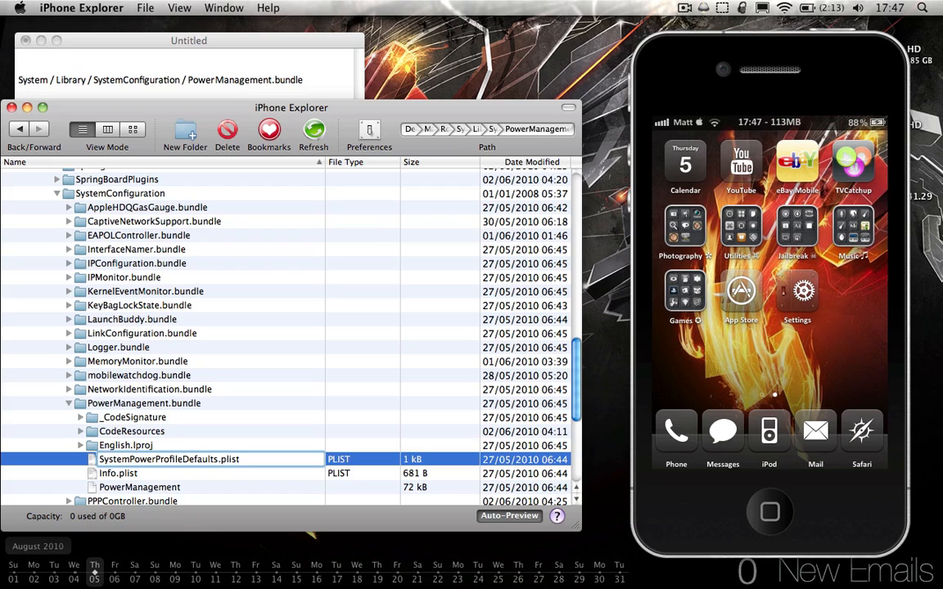
text(com)
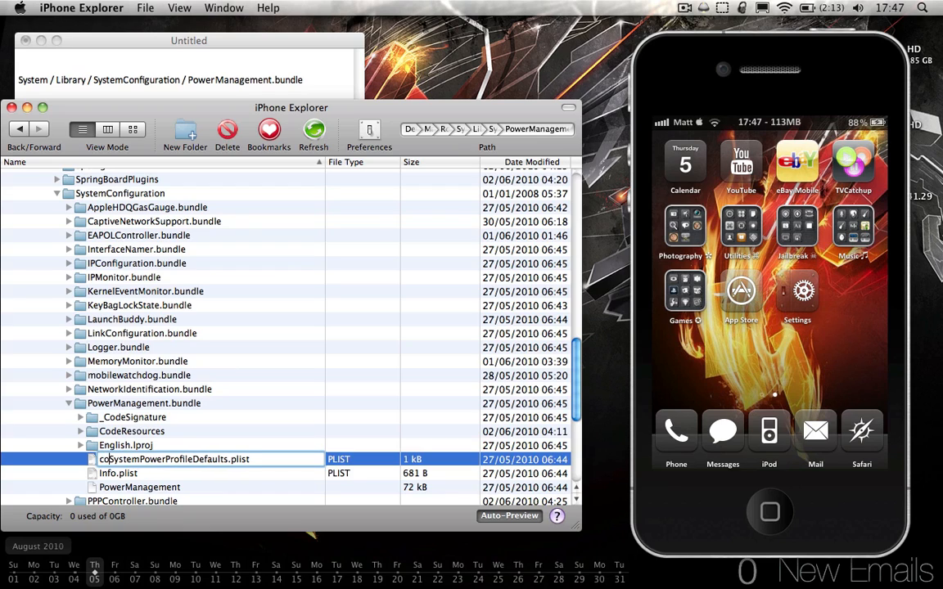
text(.apple)
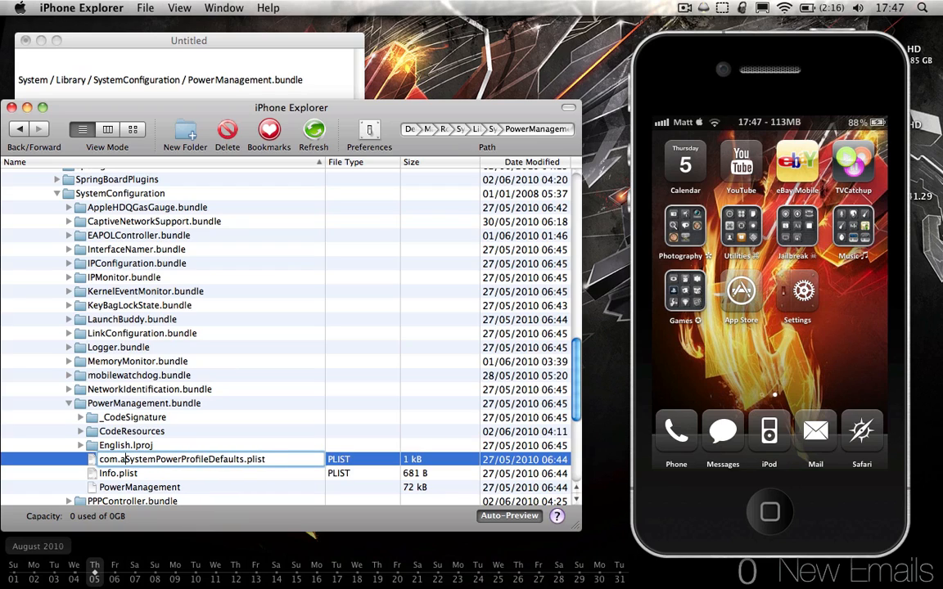
text(.)
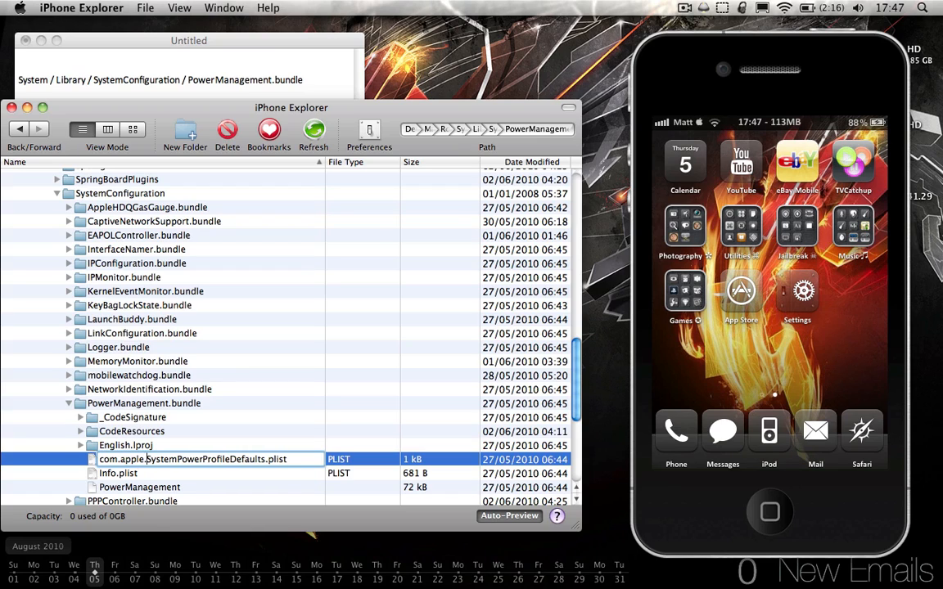
key(Return)
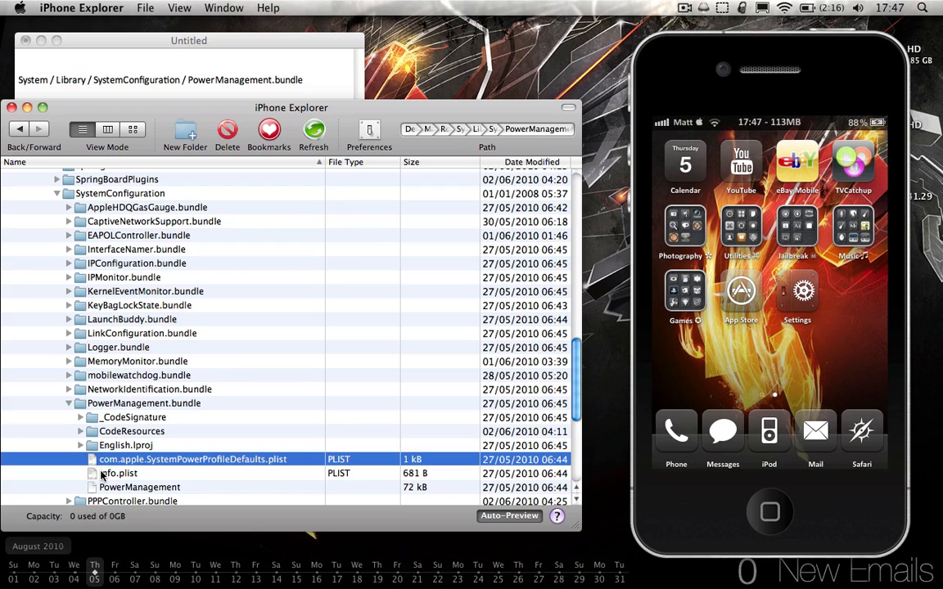
key(Down)
key(Up)
Close iPhone Explorer and view the Spotlight Search indexing list under Settings > General on the iPhone.
click(12, 108)
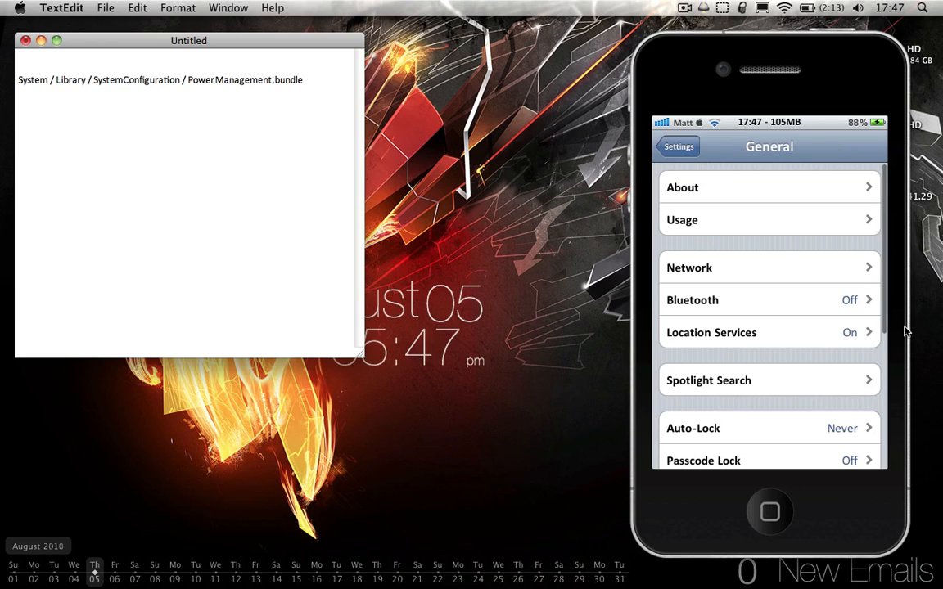
scroll(769, 328, down, 2)
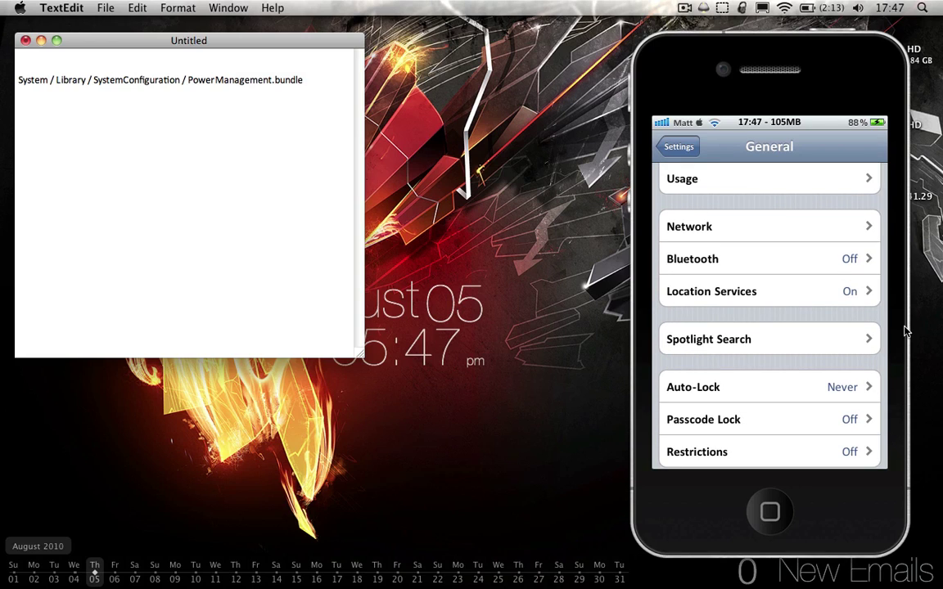
click(707, 344)
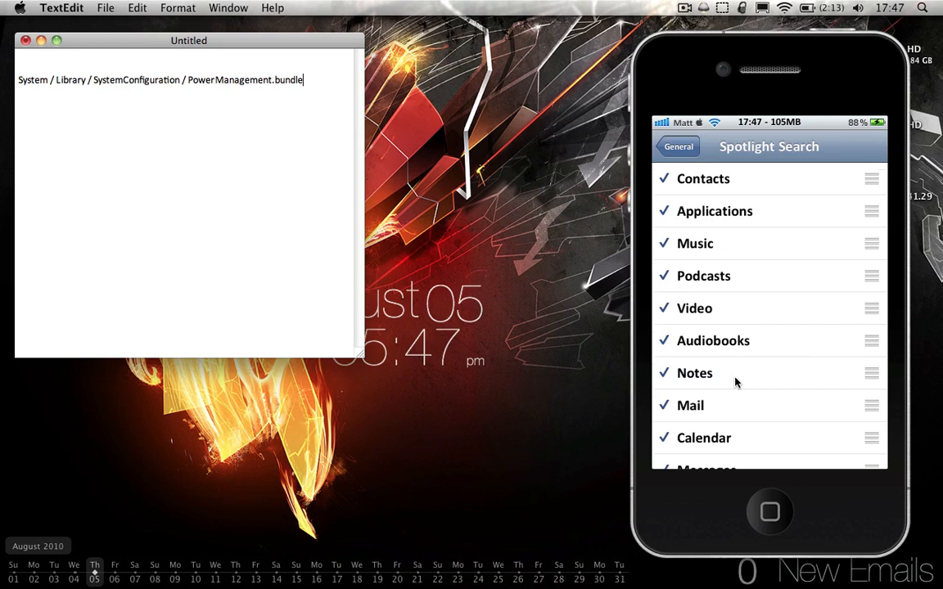
scroll(737, 376, down, 3)
scroll(736, 382, up, 3)
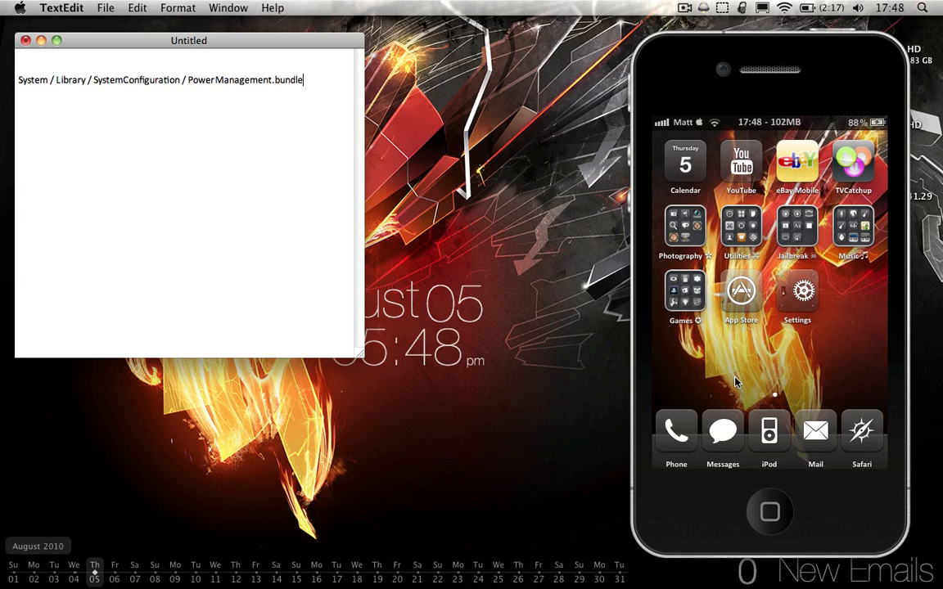
Add VIRTUAL MEMORY on a new line beneath the PowerManagement.bundle path.
key(Return)
key(Return)
text(VIR)
text(TUAL MEMOR)
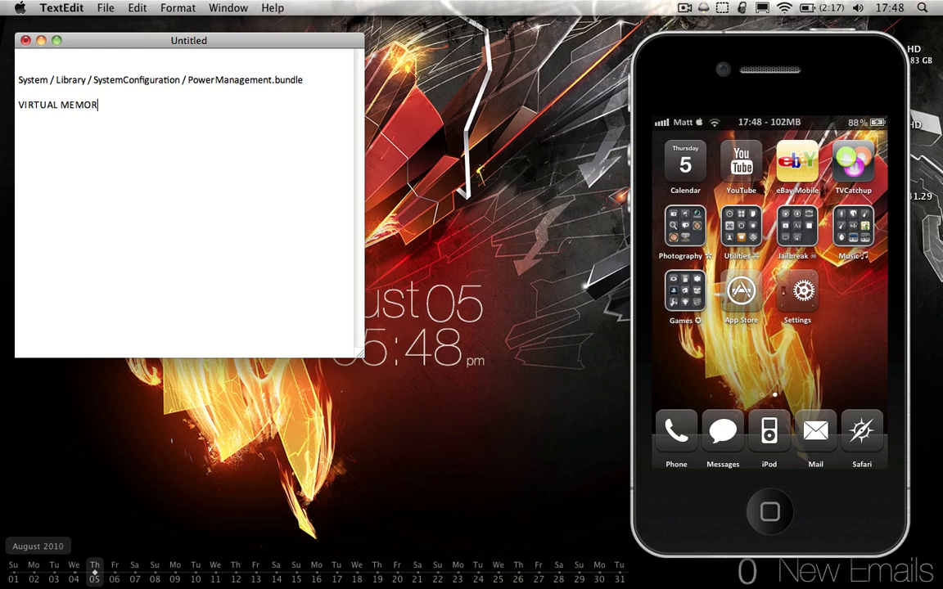
text(Y)
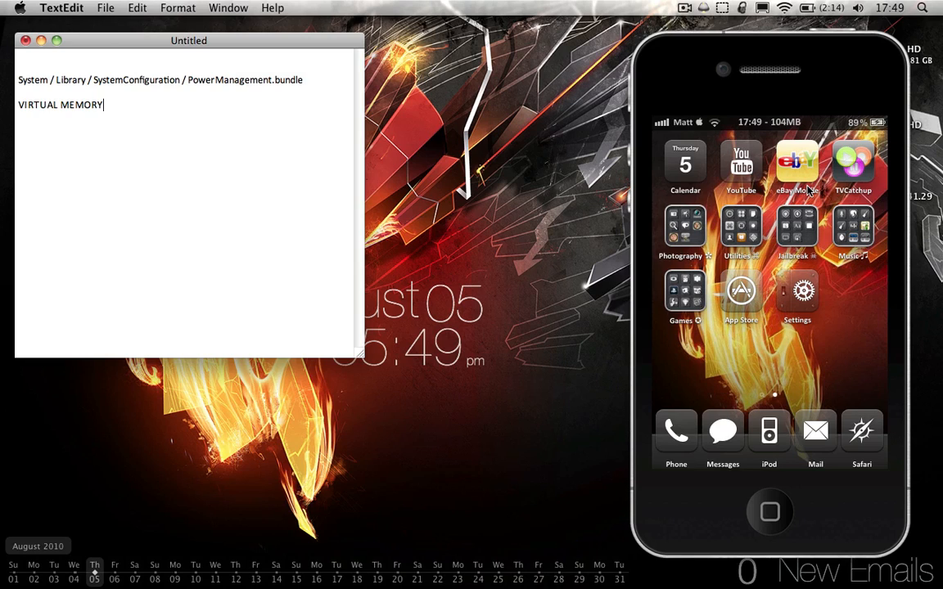
Add OVERCLOCKING on a new line below VIRTUAL MEMORY.
key(Return)
text(OVERCLOCKING)
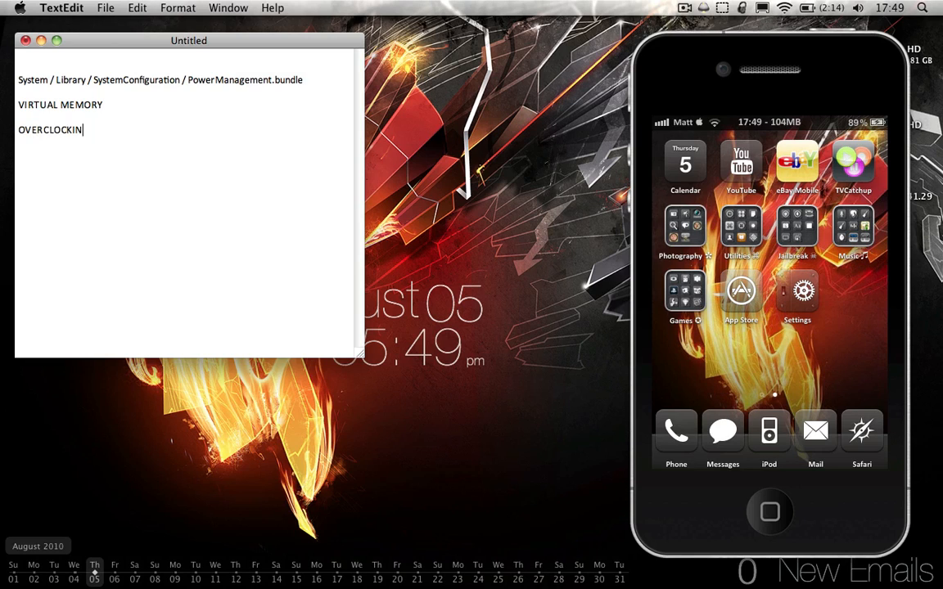